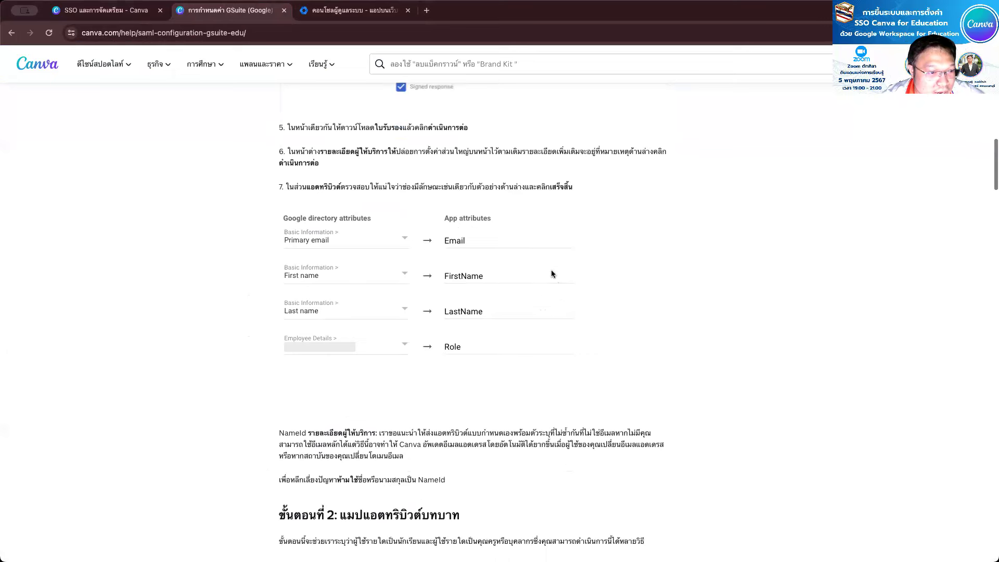
Step: In the Google Admin console, accept Canva's service provider details and map the Primary email directory attribute to the email app attribute
key("ctrl+Tab")
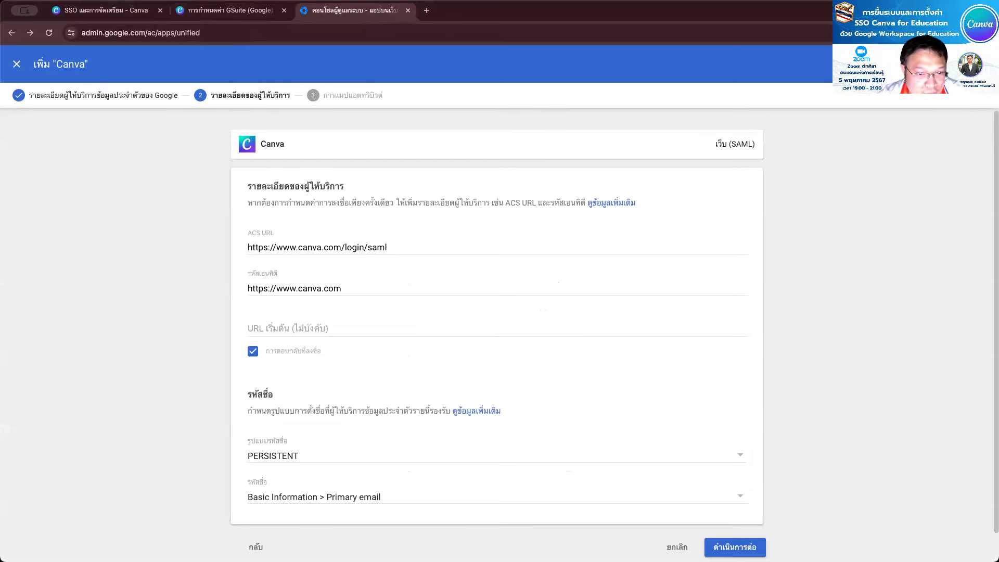
left_click(735, 547)
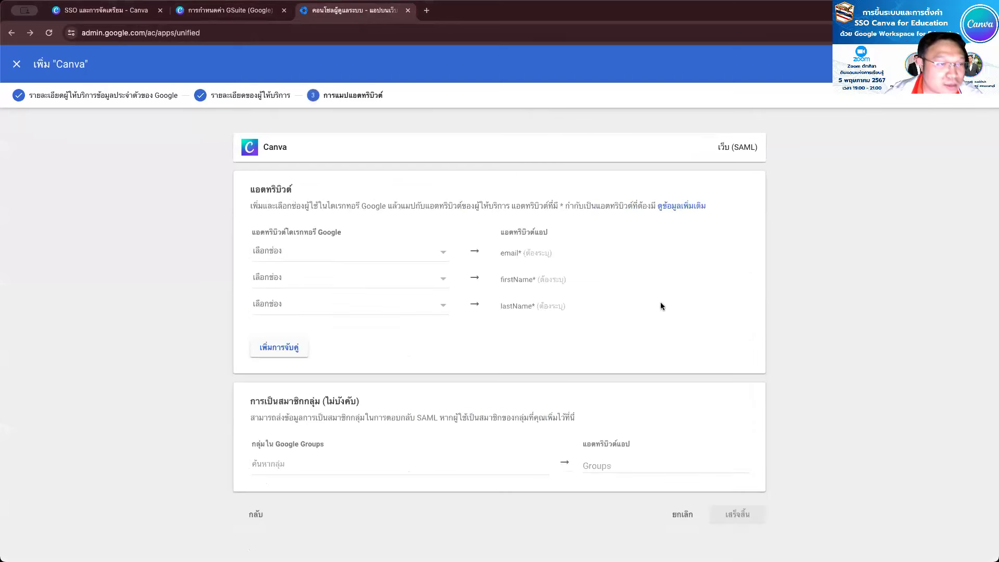
left_click(228, 13)
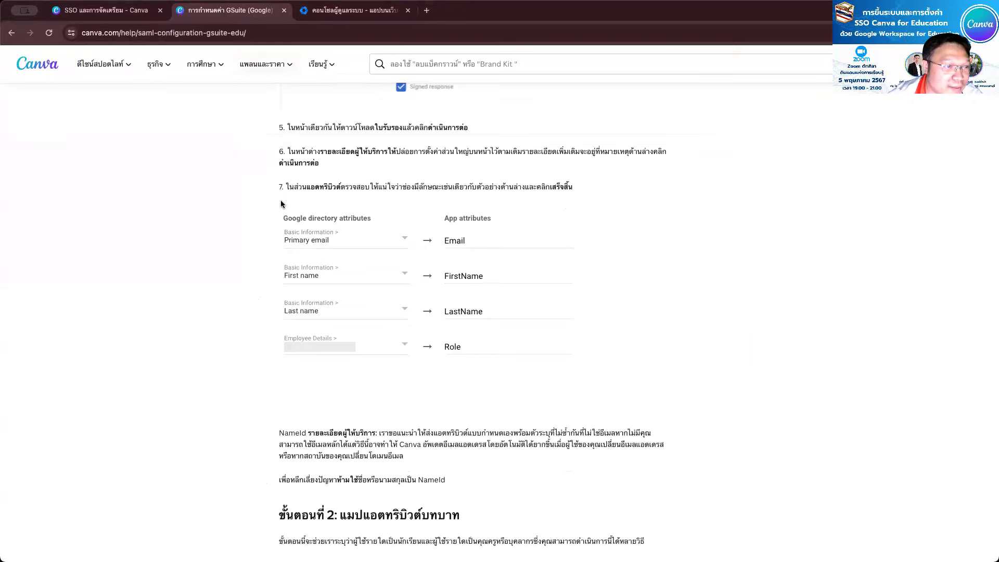
scroll(621, 408, "up", 1)
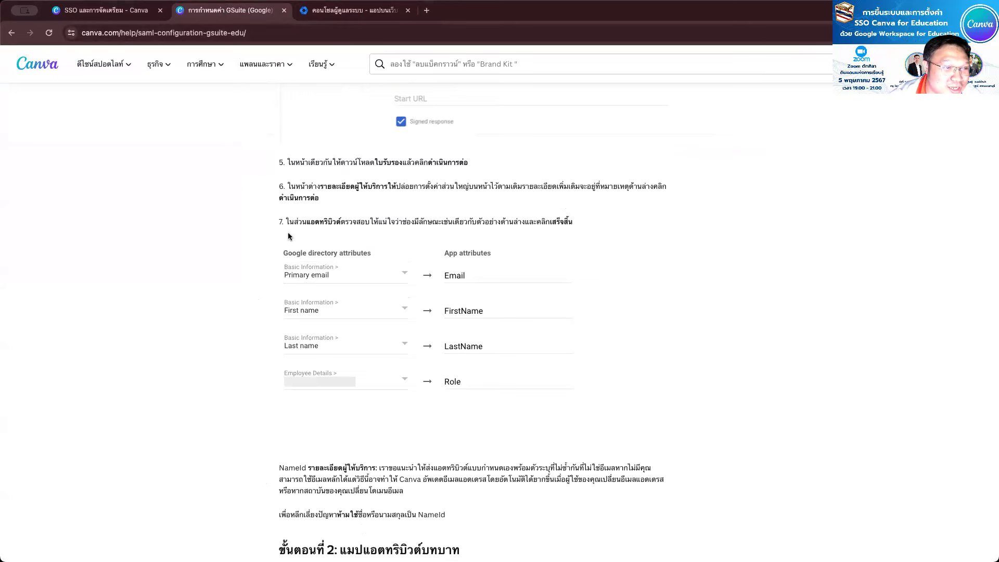
left_click(354, 10)
left_click(322, 259)
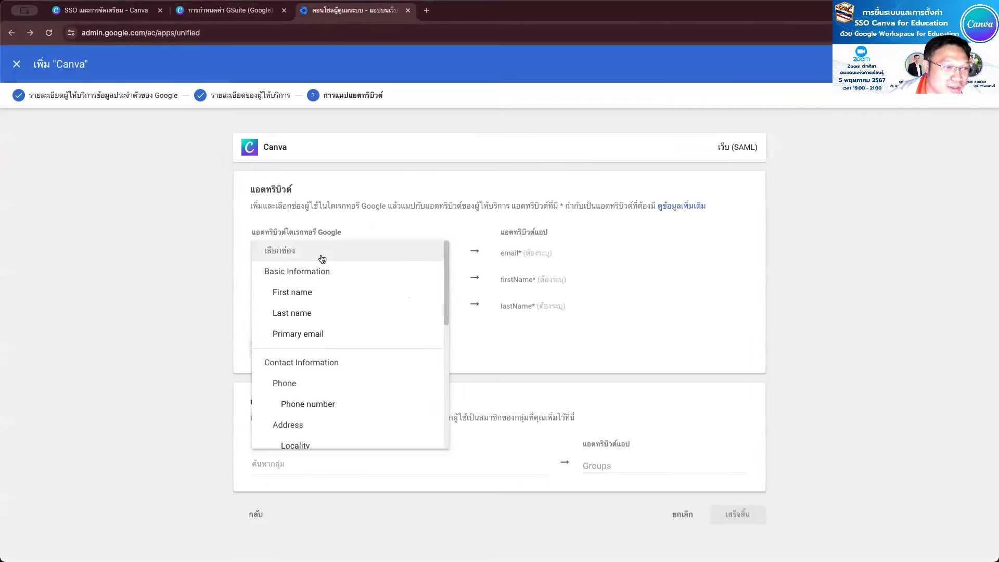
left_click(330, 342)
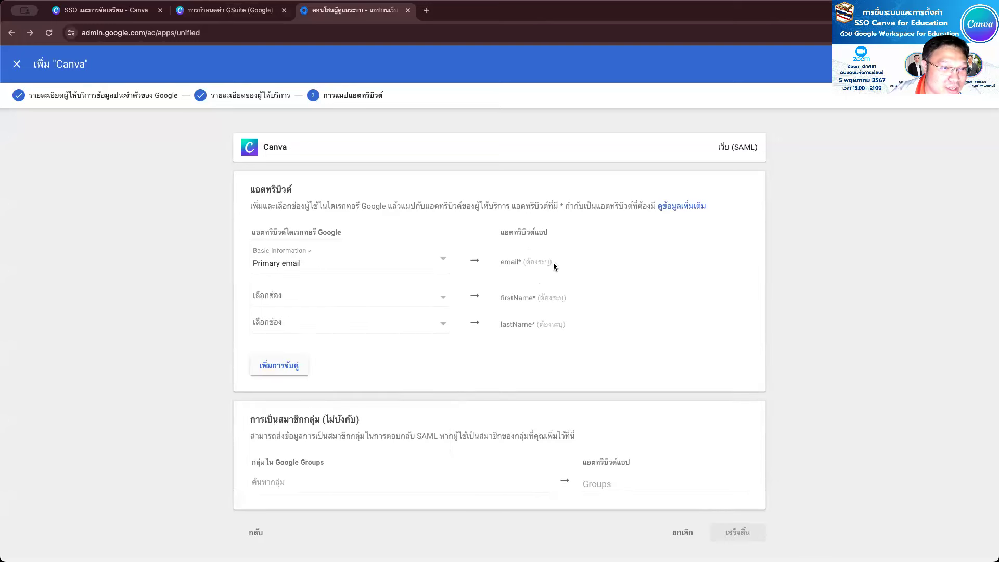
Step: Map First name to firstName and Last name to lastName, and finish adding the Canva SAML app
left_click(223, 10)
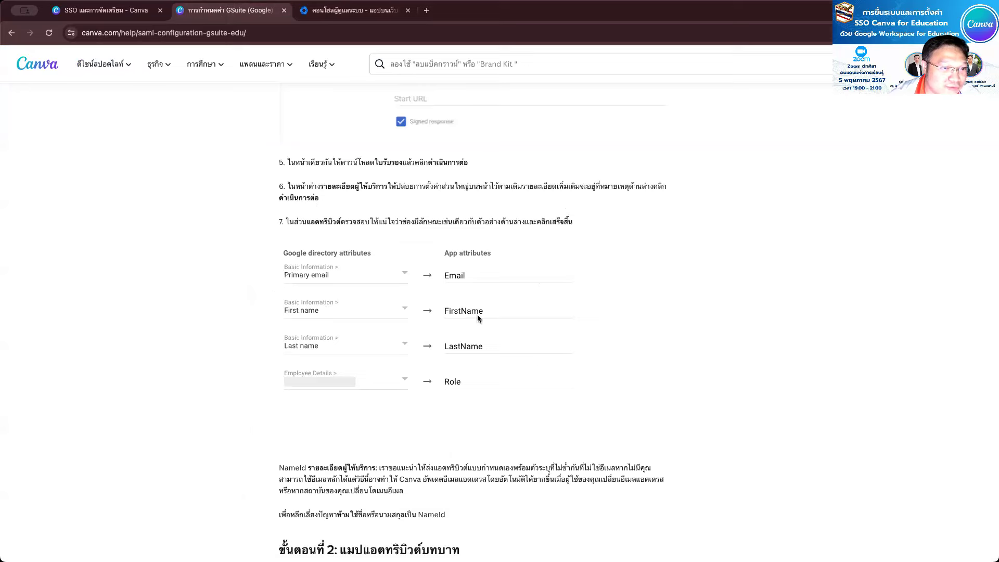
left_click(353, 10)
left_click(333, 297)
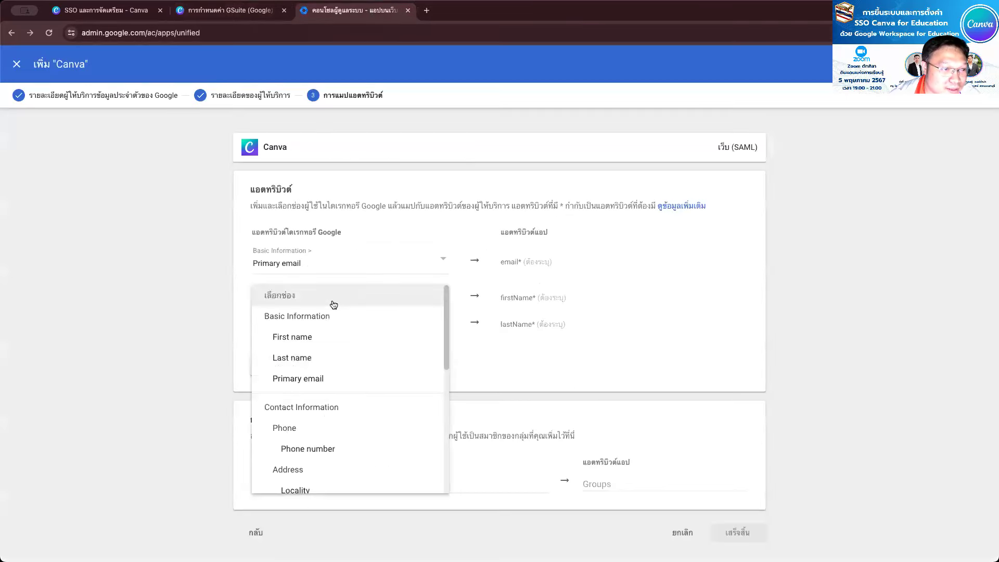
left_click(322, 339)
left_click(300, 340)
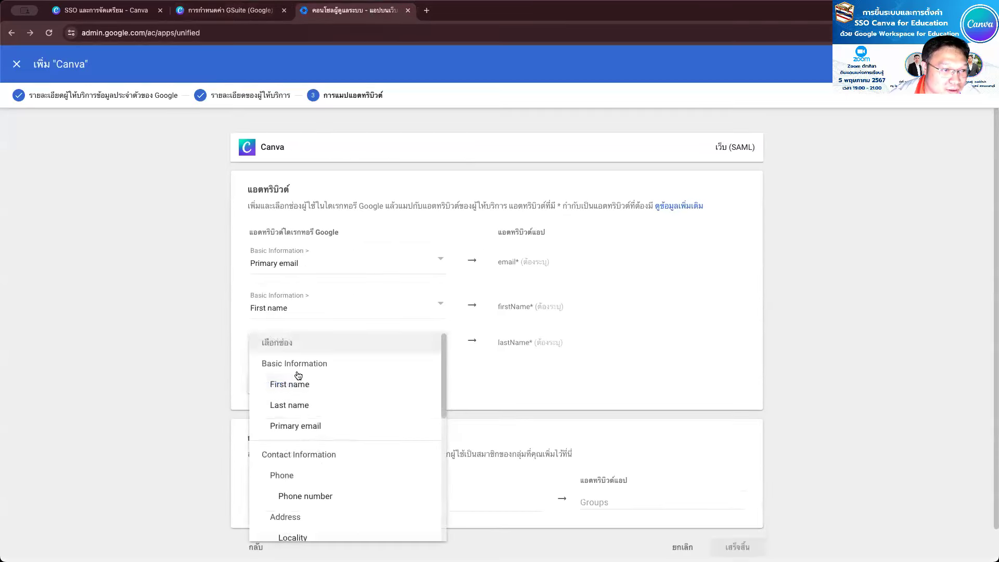
left_click(297, 406)
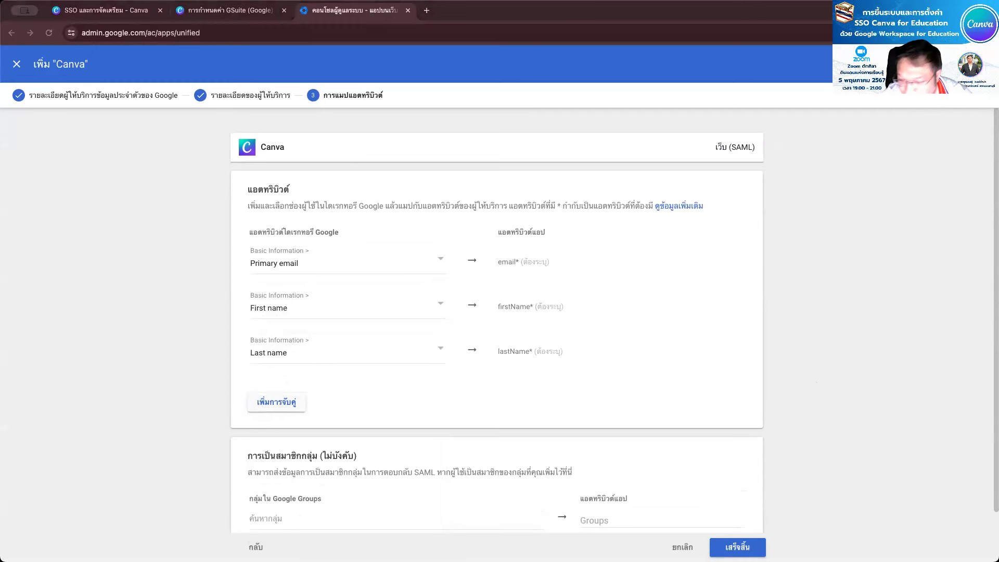
scroll(812, 403, "down", 1)
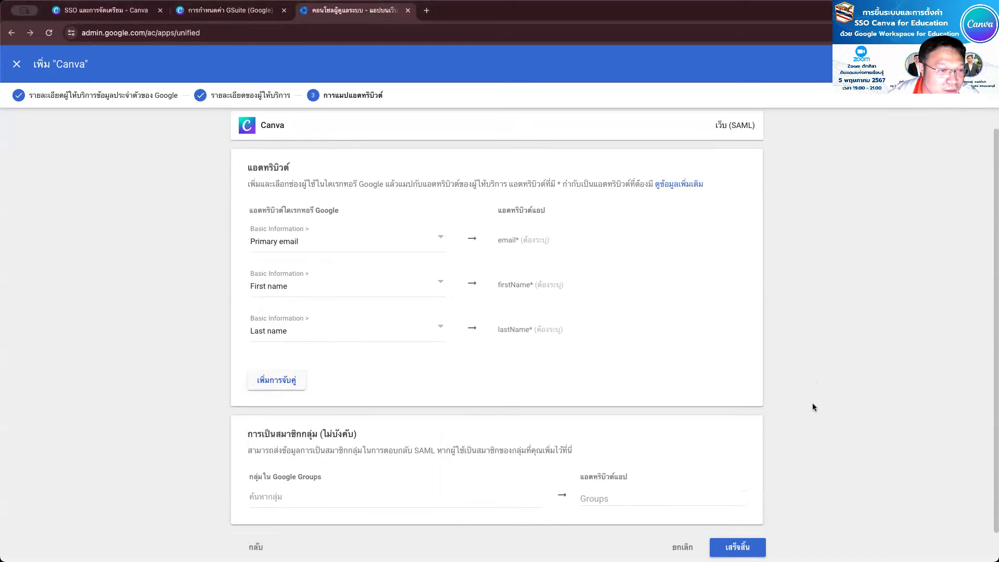
left_click(737, 547)
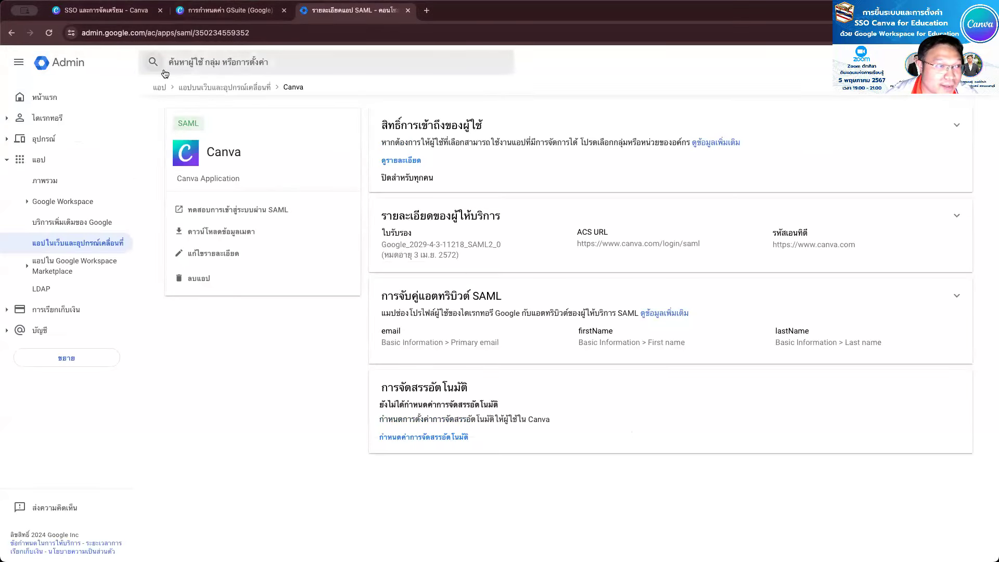
Step: Switch to Canva's SSO and provisioning settings and save the changes made to the SAML configuration
left_click(101, 10)
scroll(410, 520, "down", 4)
scroll(421, 495, "down", 4)
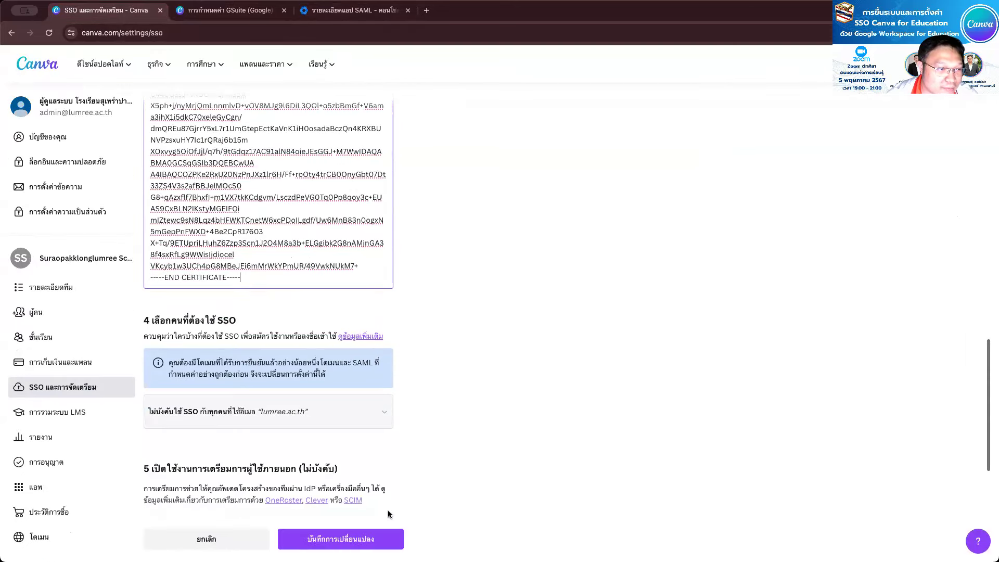
left_click(358, 535)
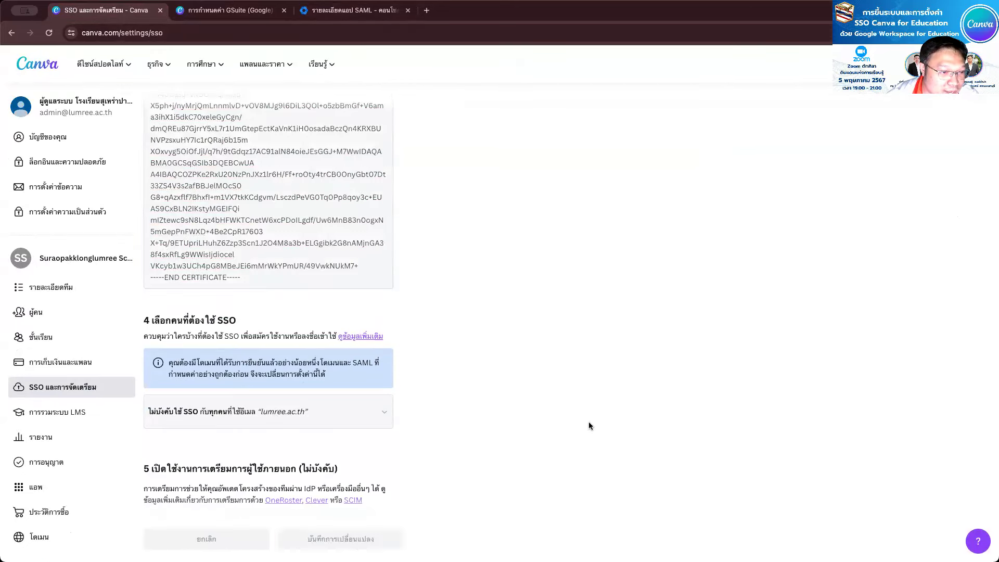
scroll(639, 370, "down", 2)
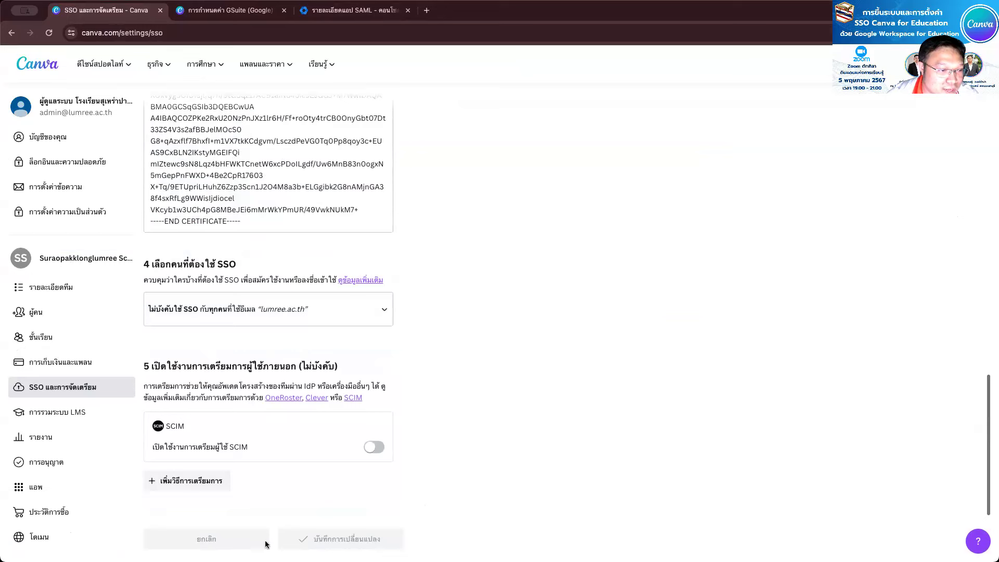
Step: Back in the Google Admin console, try the Canva SAML login test, choose to allow access, and save the service status as on for everyone
left_click(353, 10)
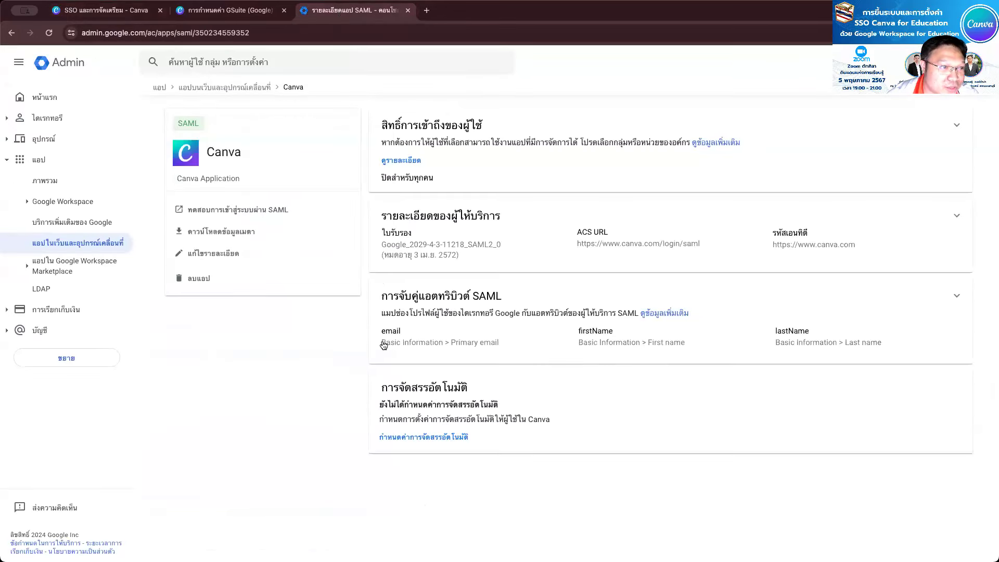
left_click(270, 210)
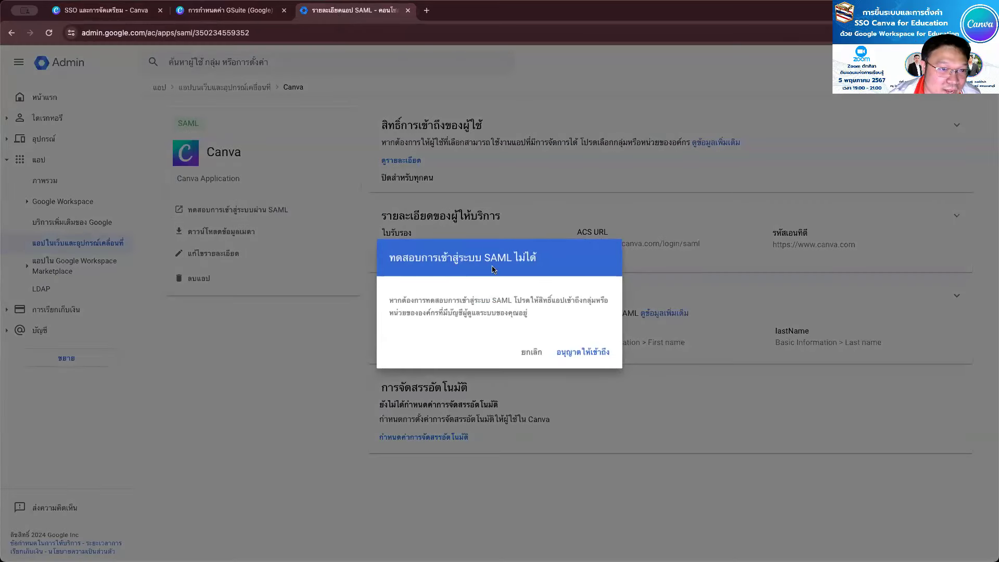
left_click(584, 354)
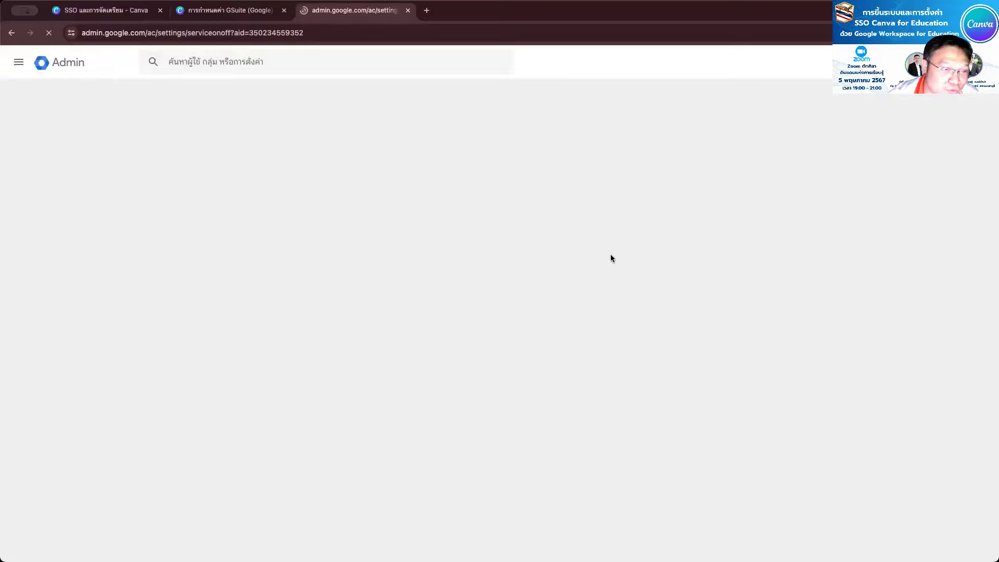
left_click(579, 198)
left_click(945, 274)
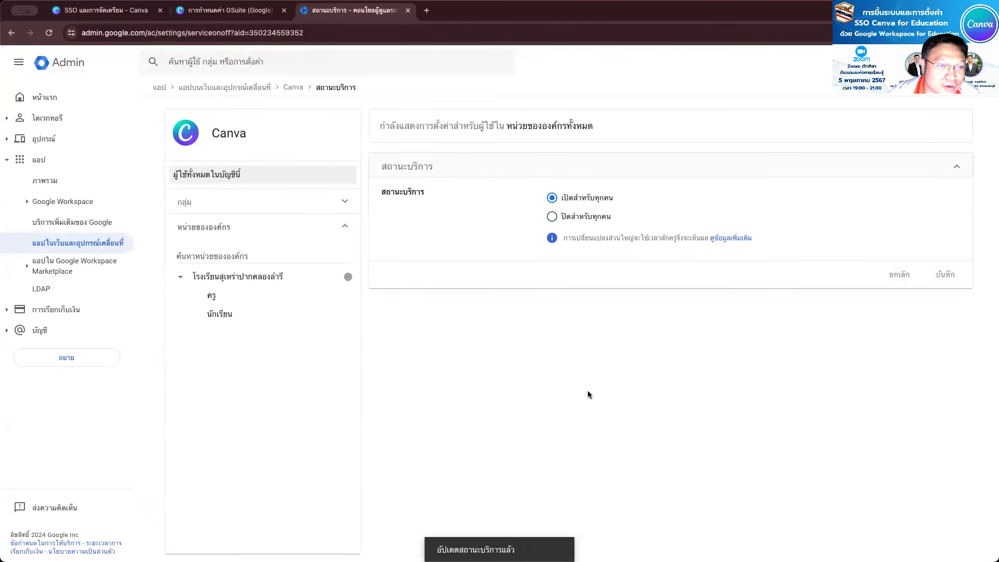
Step: Delete the Android app "Canva: Design, Photo & Video" from the web and mobile apps list
left_click(258, 9)
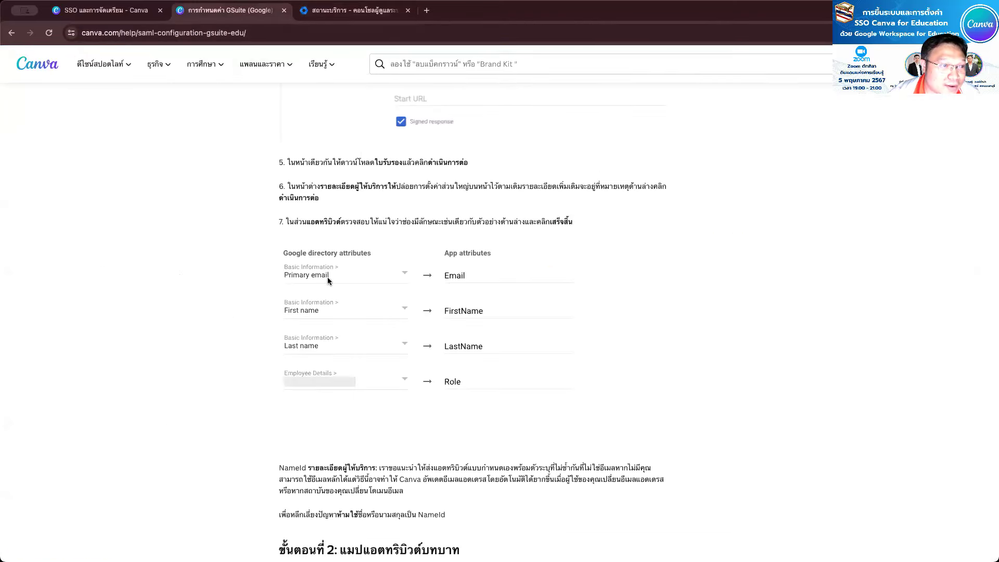
left_click(332, 11)
left_click(114, 243)
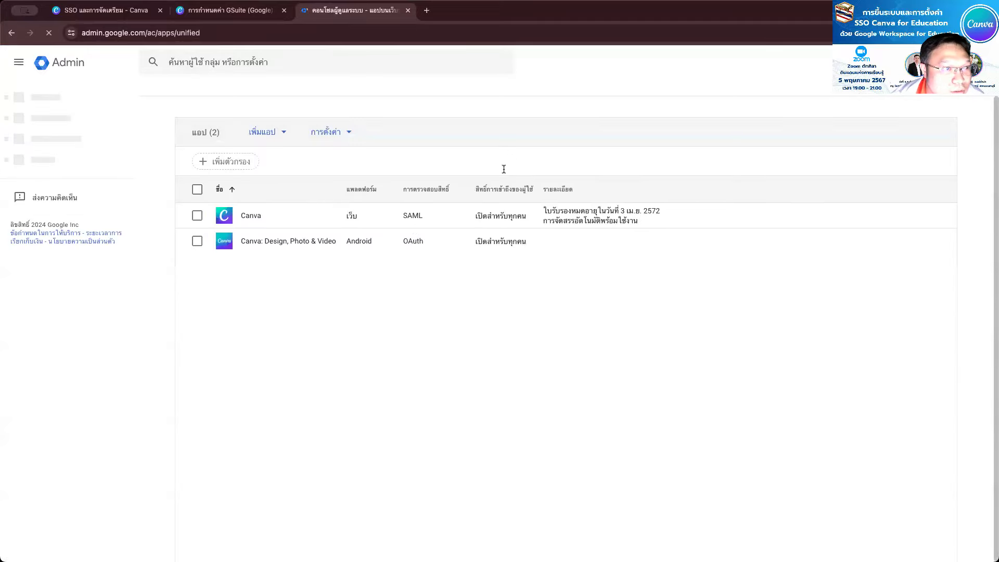
mouse_move(354, 246)
left_click(929, 241)
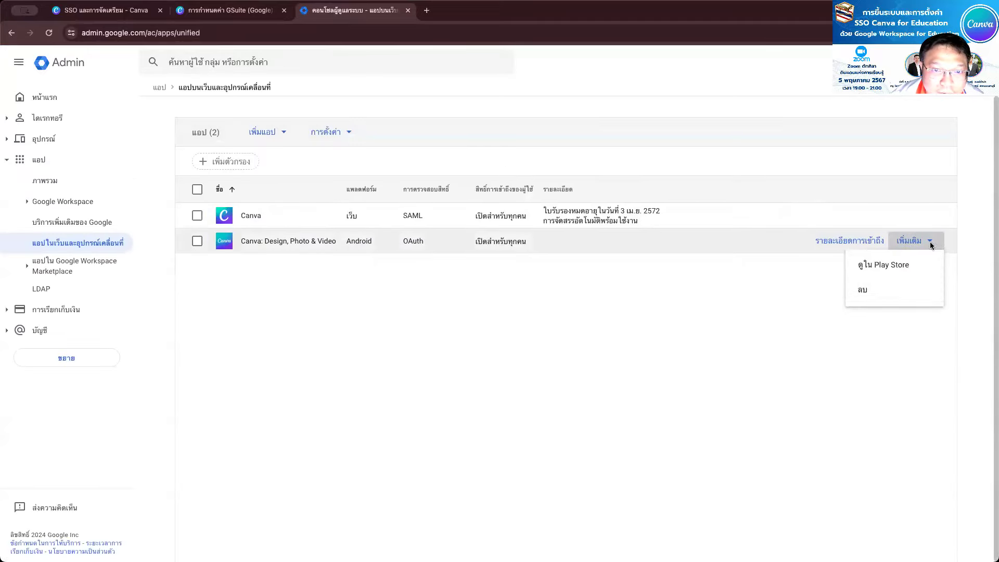
left_click(884, 292)
left_click(623, 336)
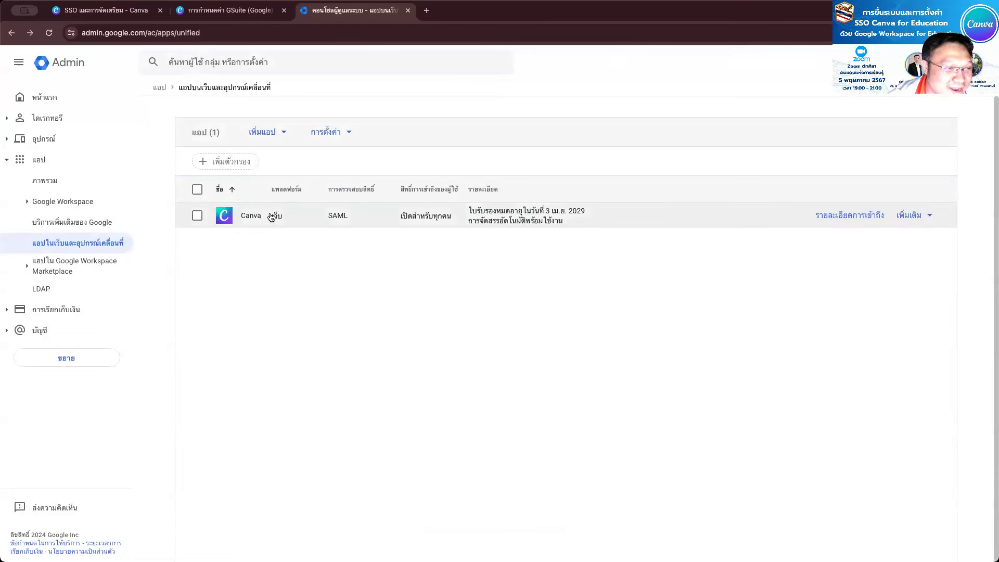
Step: Open the Canva SAML app's details, test its SAML login, and close the Canva home page opened by the test
left_click(848, 215)
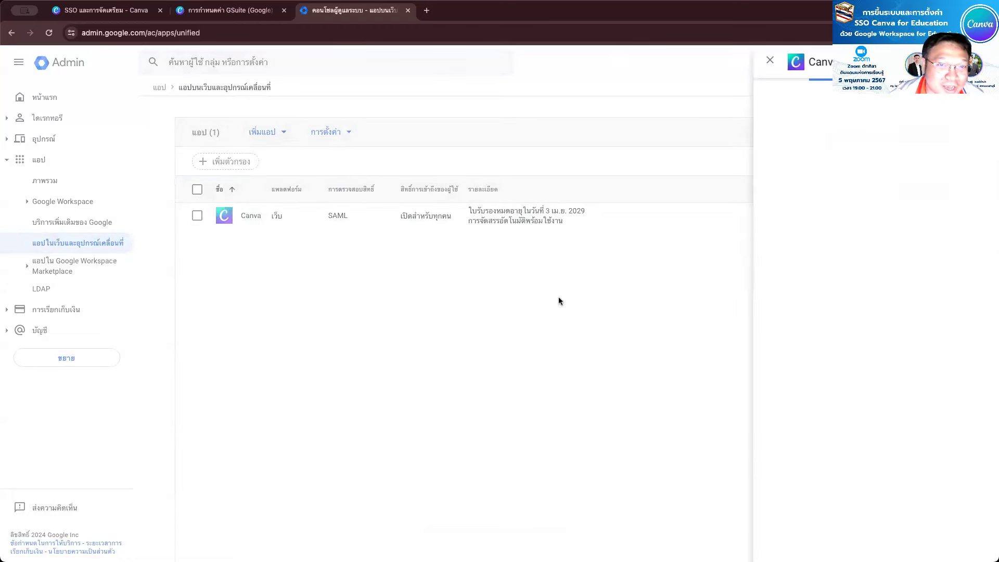
left_click(540, 346)
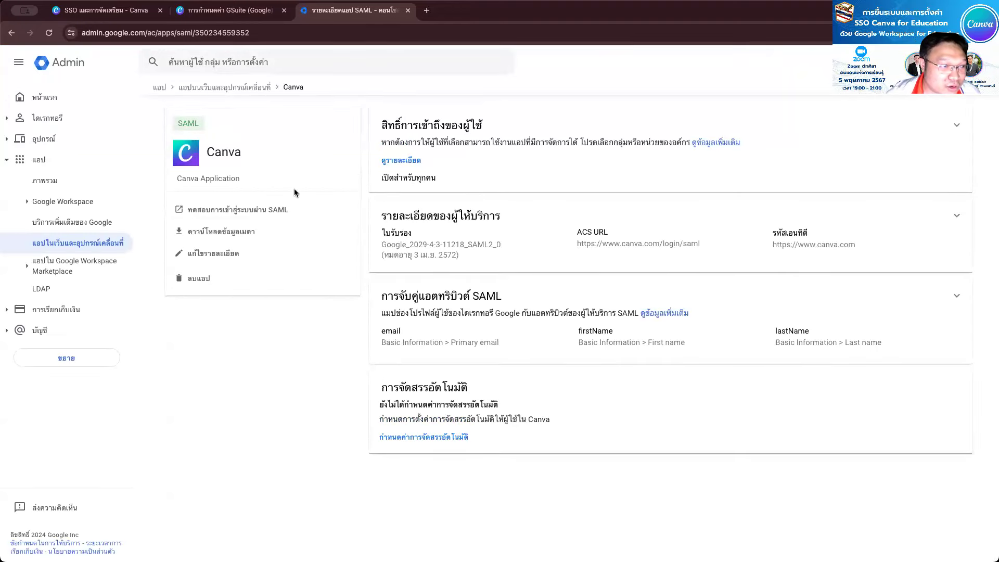
left_click(264, 212)
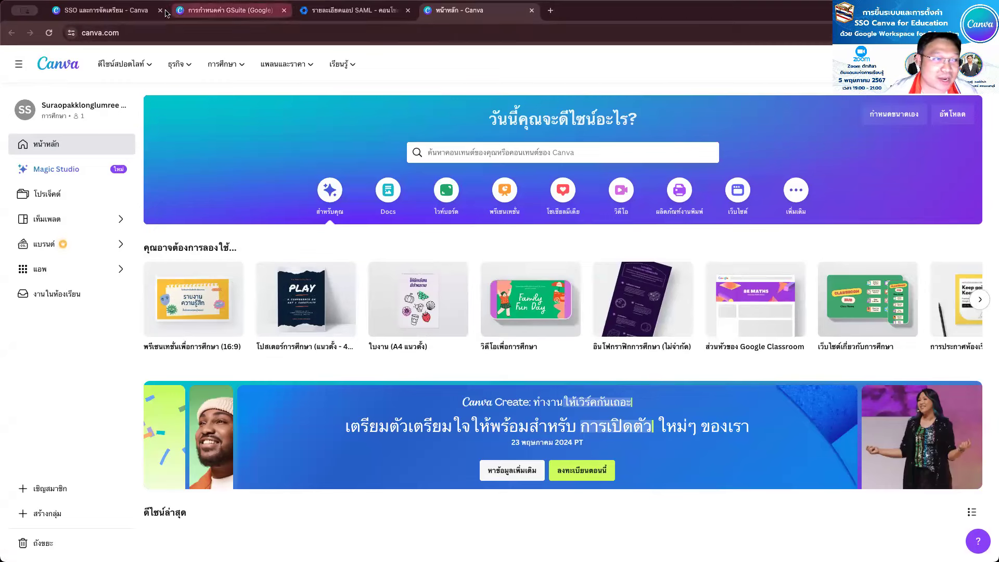
left_click(353, 10)
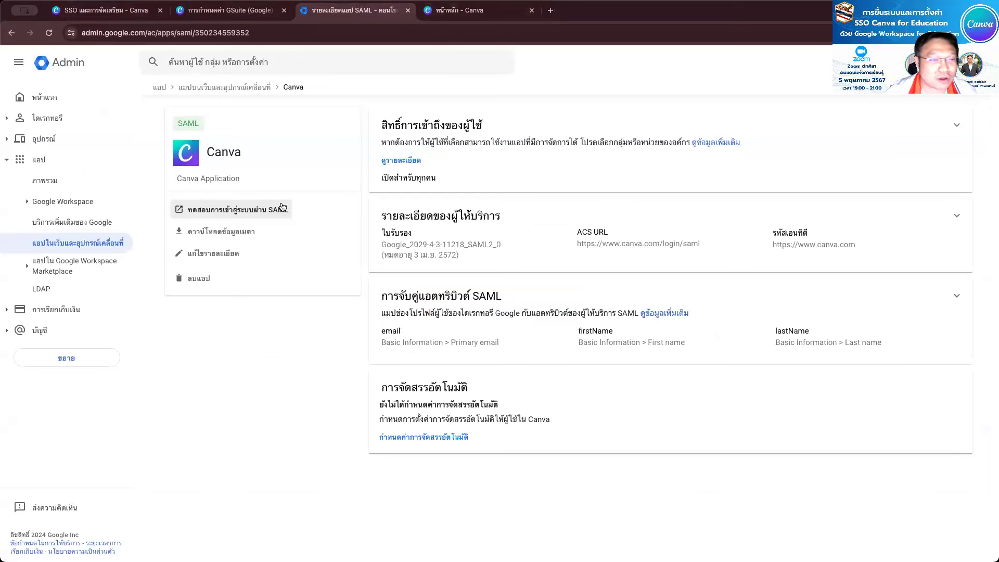
left_click(531, 11)
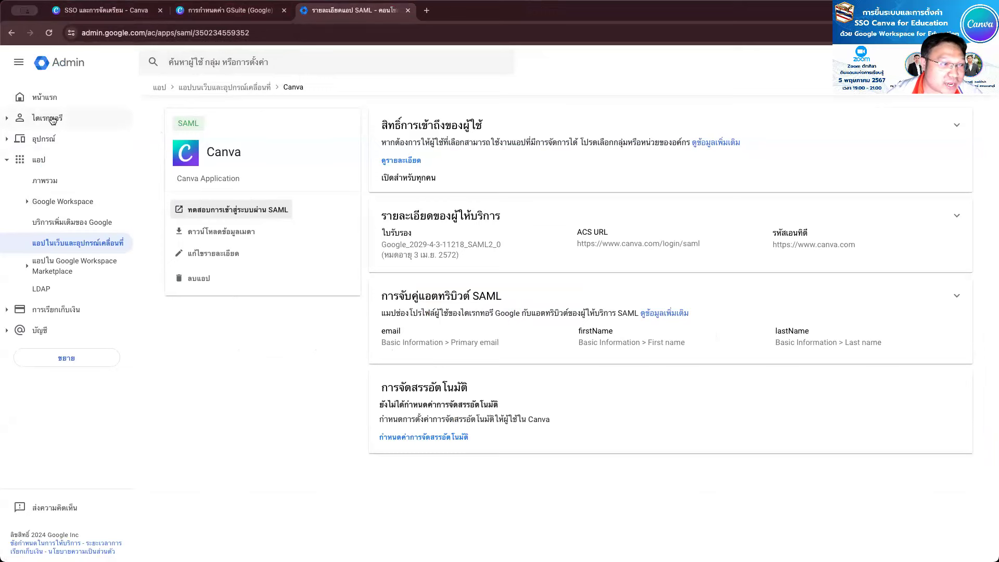
Step: Open the user list from the admin home page and examine the e-mail addresses of the user accounts
left_click(52, 98)
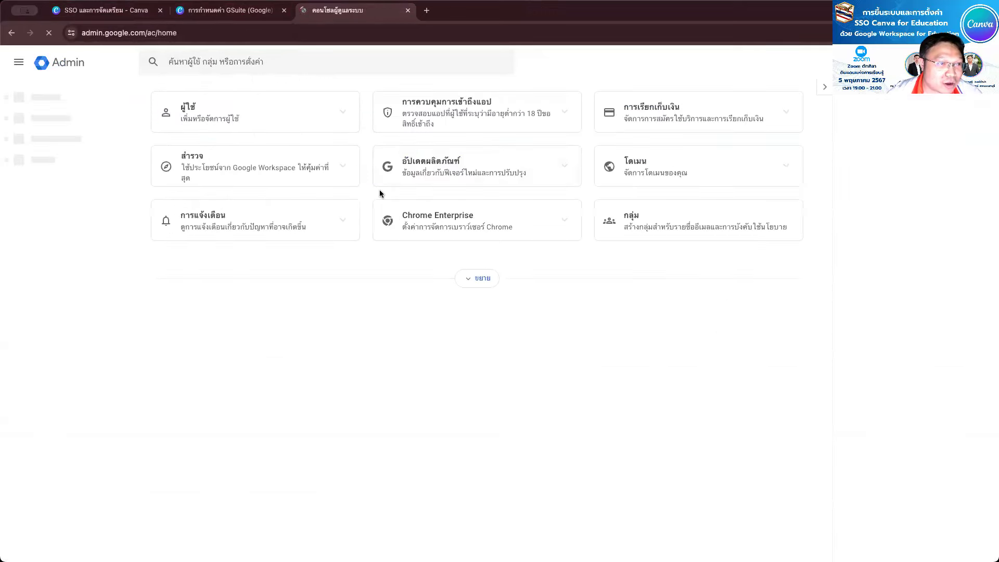
left_click(308, 112)
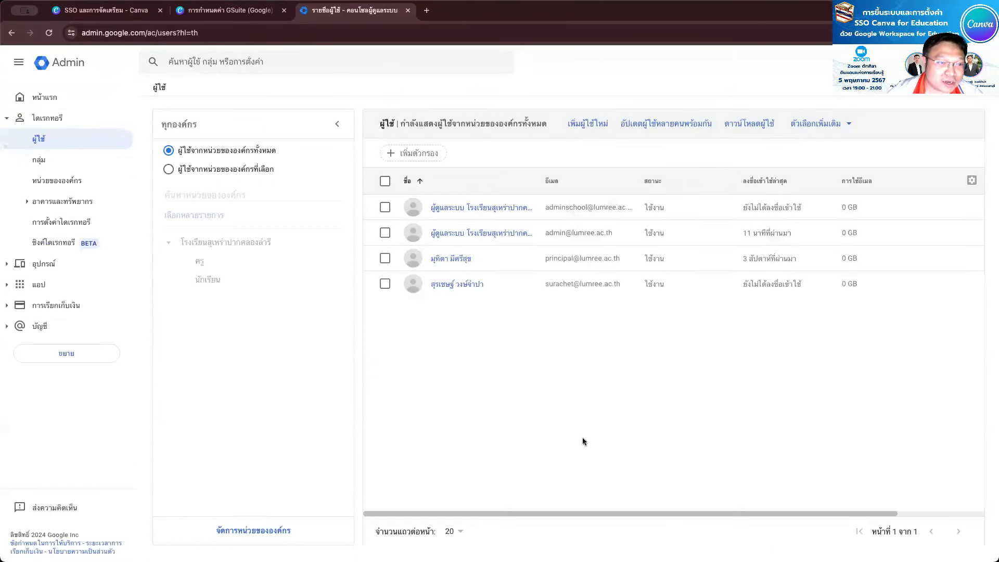
mouse_move(568, 295)
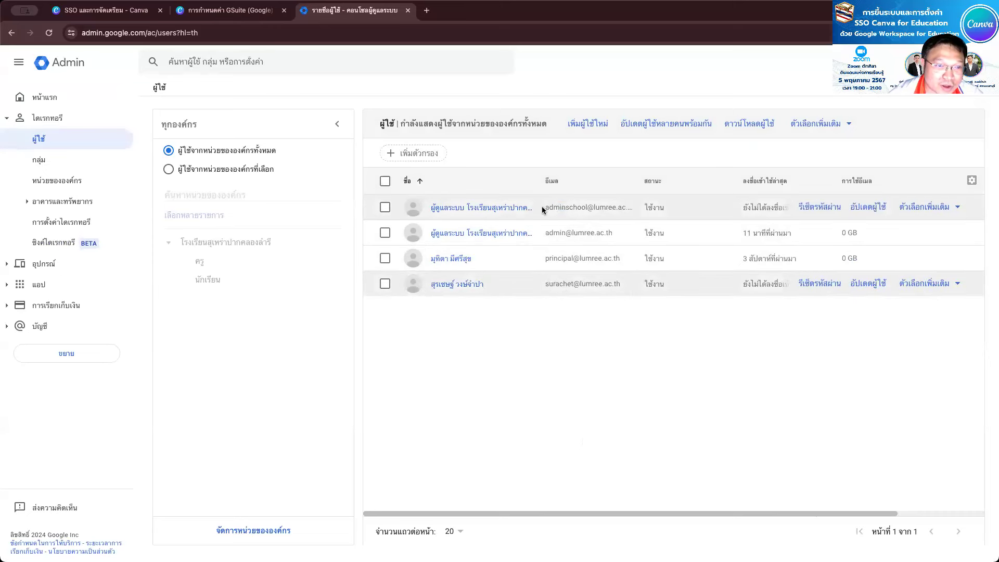
left_click_drag(543, 207, 631, 208)
left_click_drag(544, 283, 618, 285)
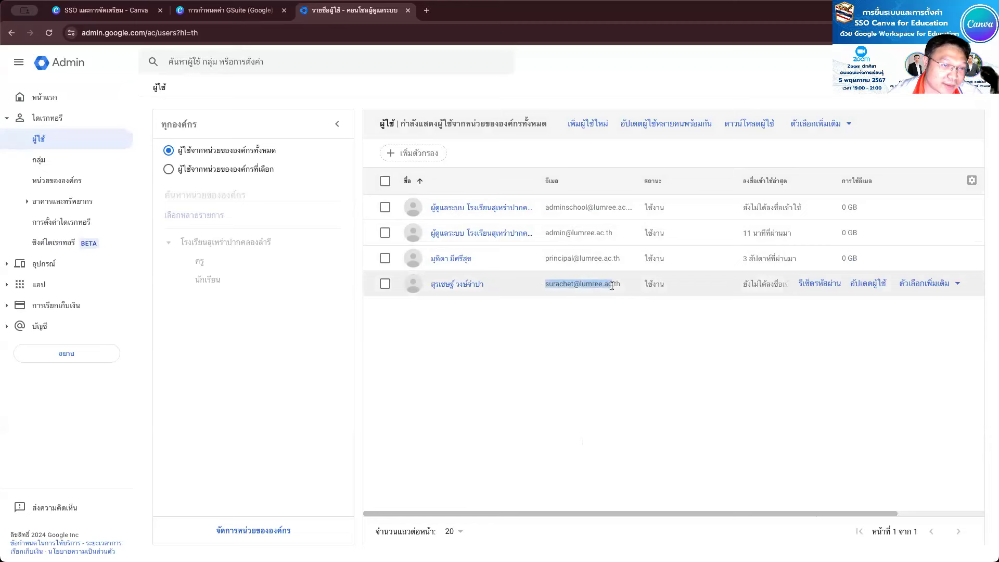
left_click(632, 358)
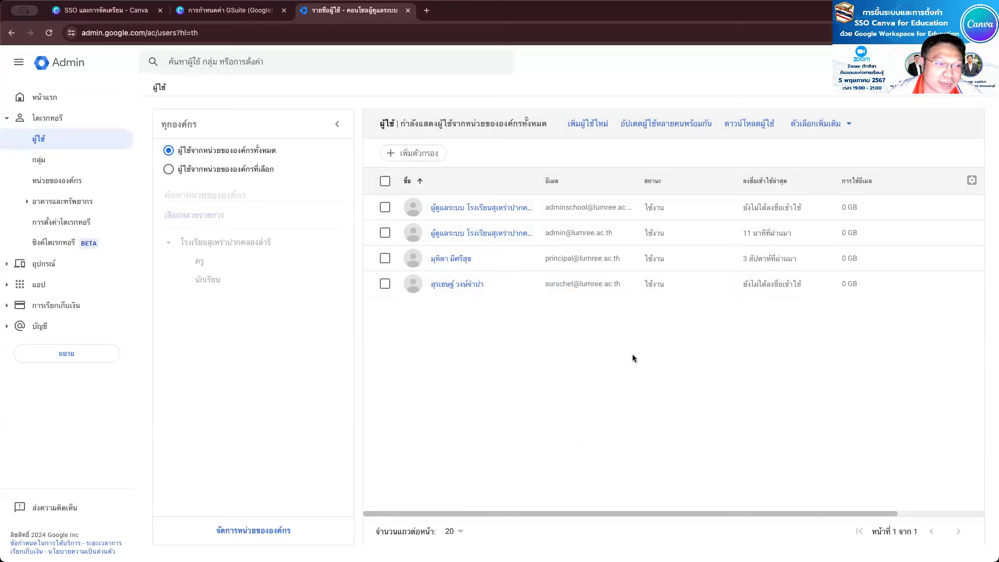
Step: Check the users in the ครู and นักเรียน organizational units, and open the organizational unit management page
left_click(201, 261)
left_click(212, 282)
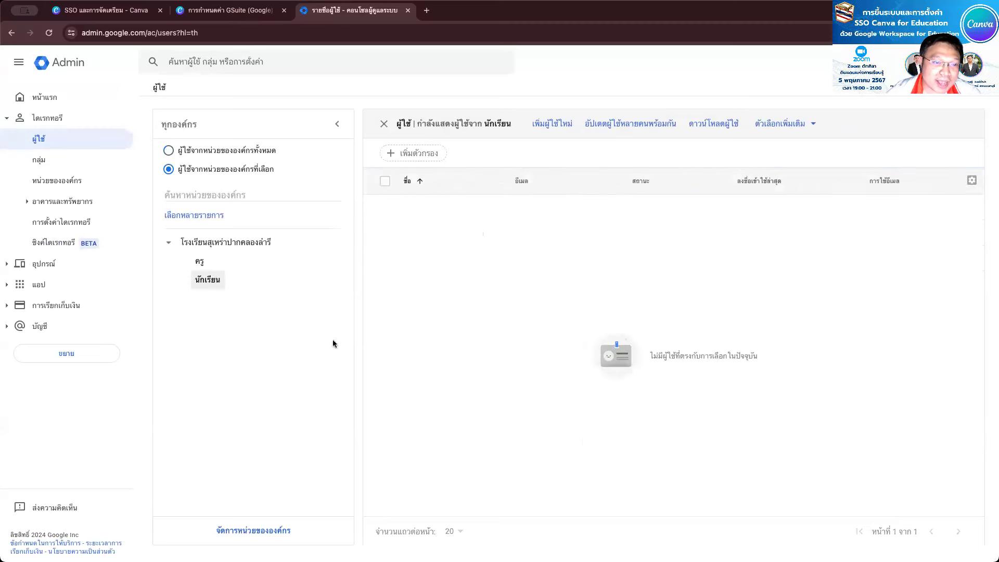
left_click(204, 265)
left_click(252, 531)
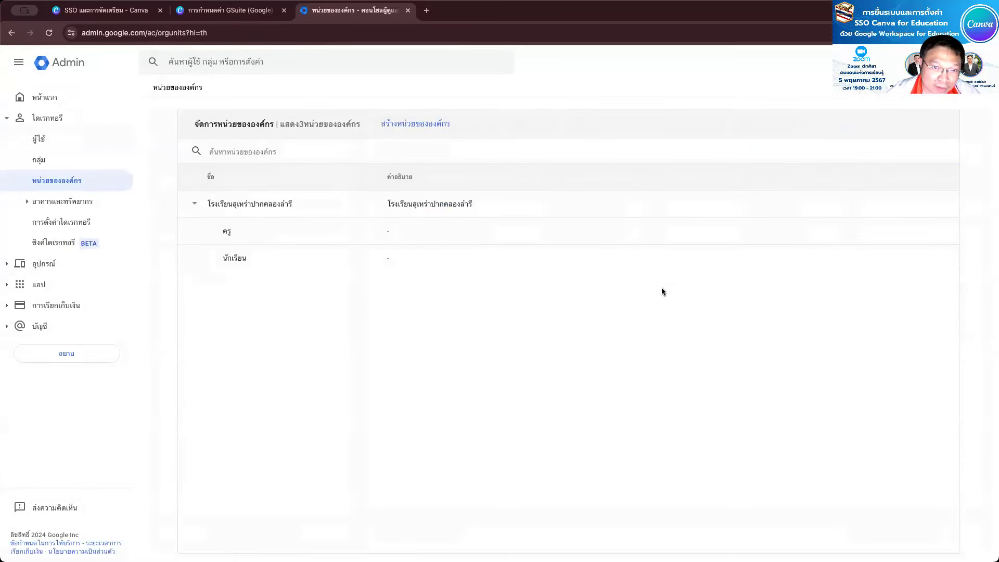
Step: Create a sub-organizational unit named คณิตศาสตร์ under the ครู unit
left_click(885, 232)
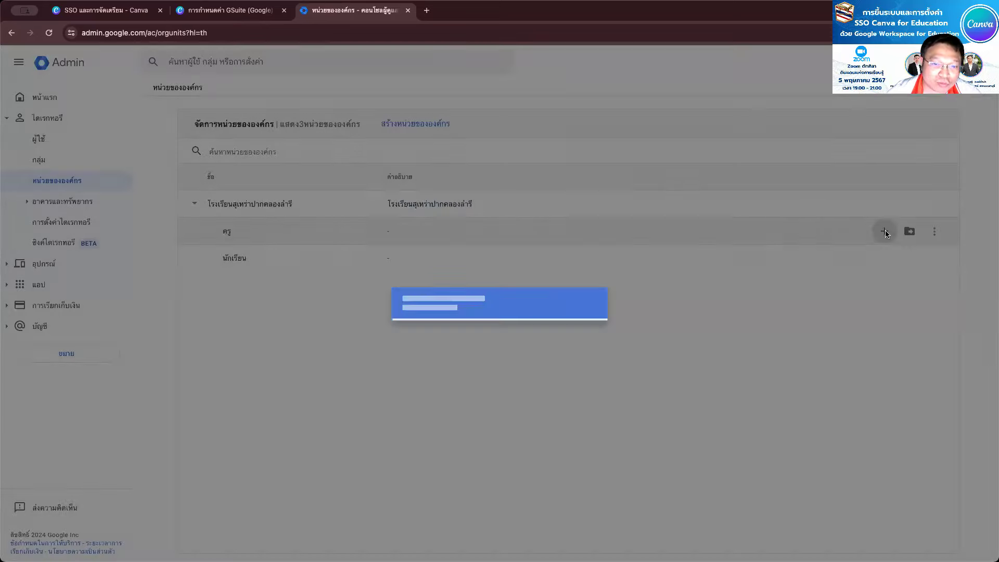
type("d")
key("BackSpace")
type("ก")
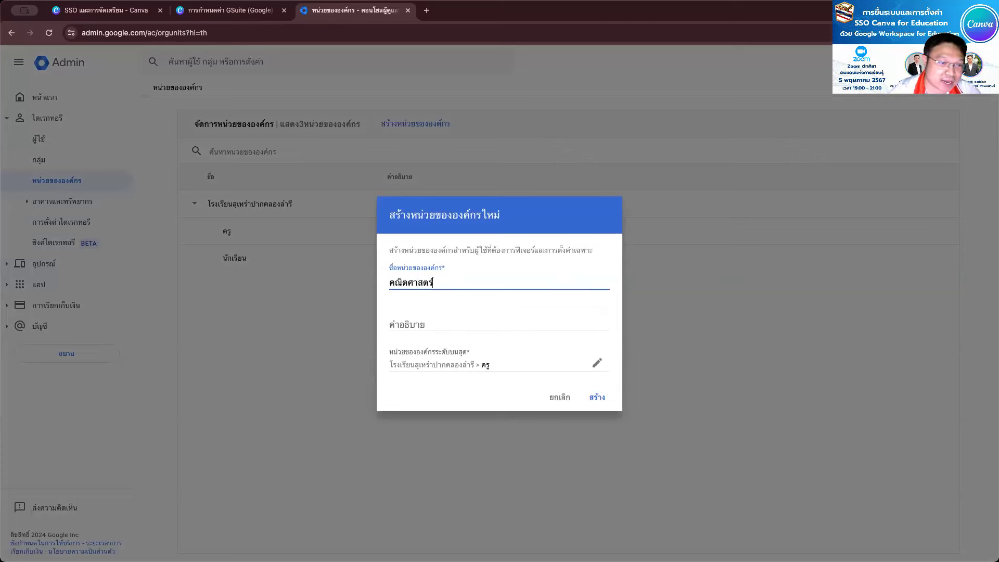
left_click(596, 399)
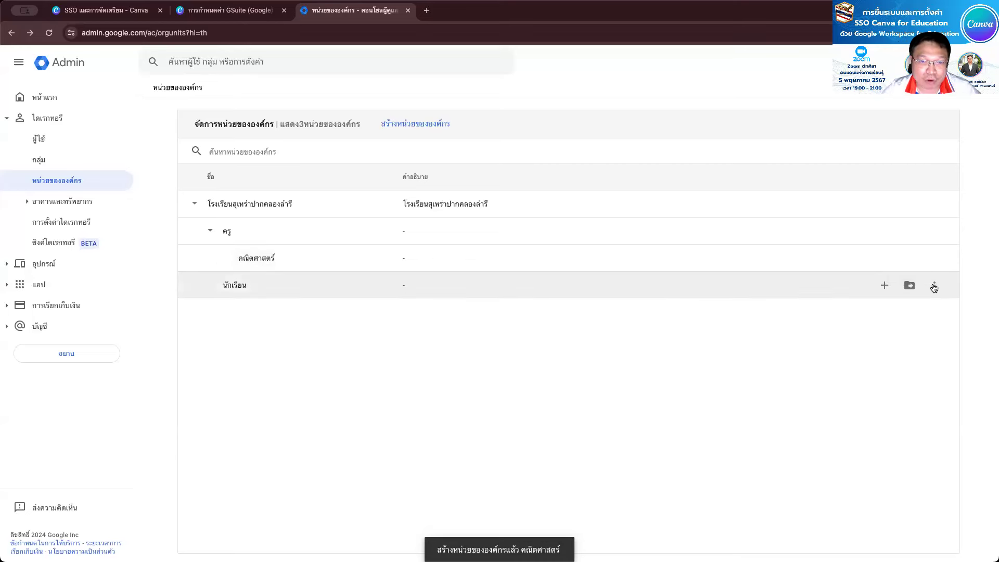
Step: Delete the คณิตศาสตร์ organizational unit from under ครู and confirm the deletion
left_click(933, 260)
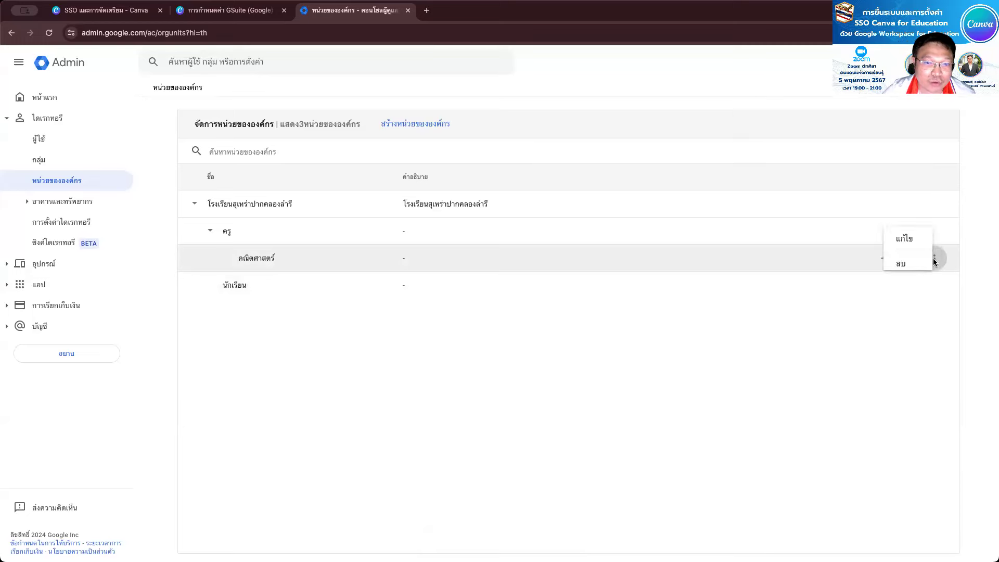
left_click(902, 264)
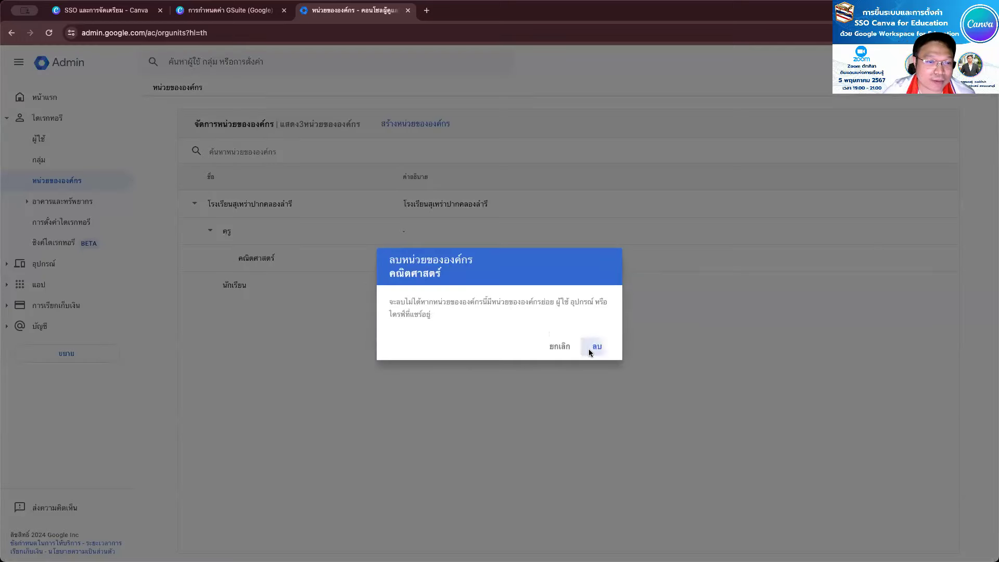
left_click(588, 347)
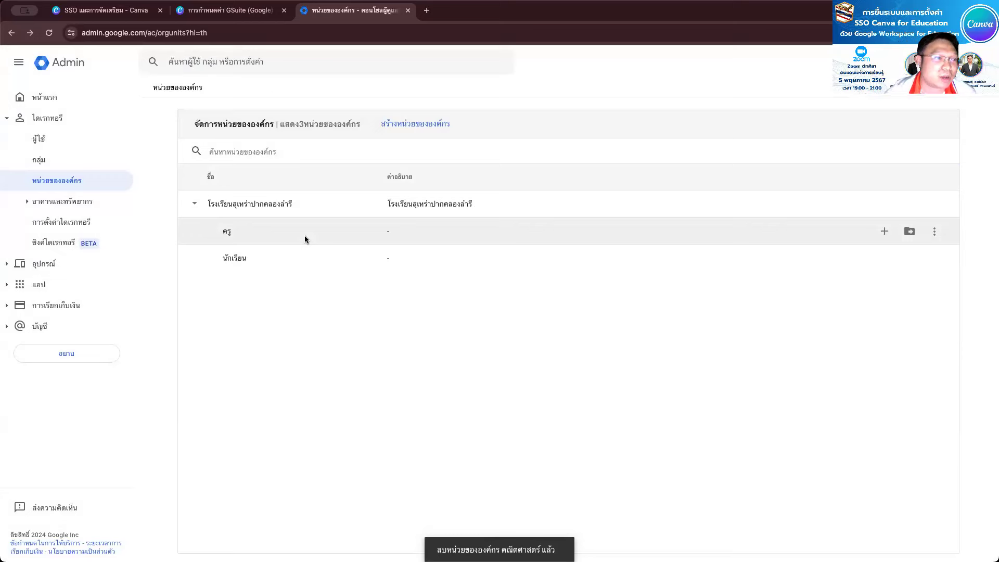
Step: Return to the admin console home page
left_click(77, 104)
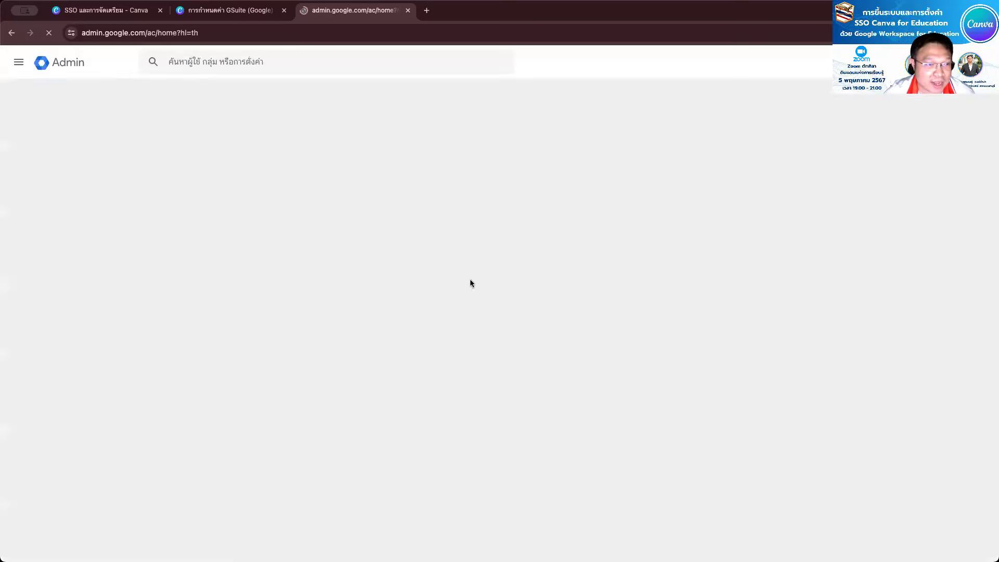